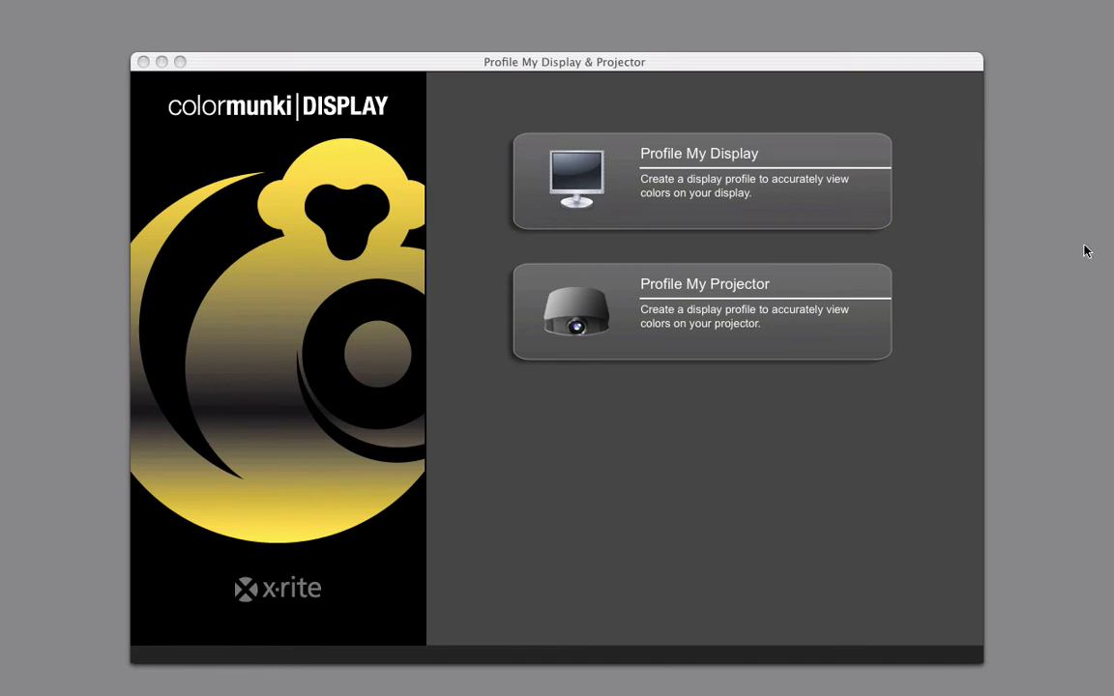
# - Profile the Color LCD on its own with Display Match unchecked, and continue to profile settings
pyautogui.click(827, 202)
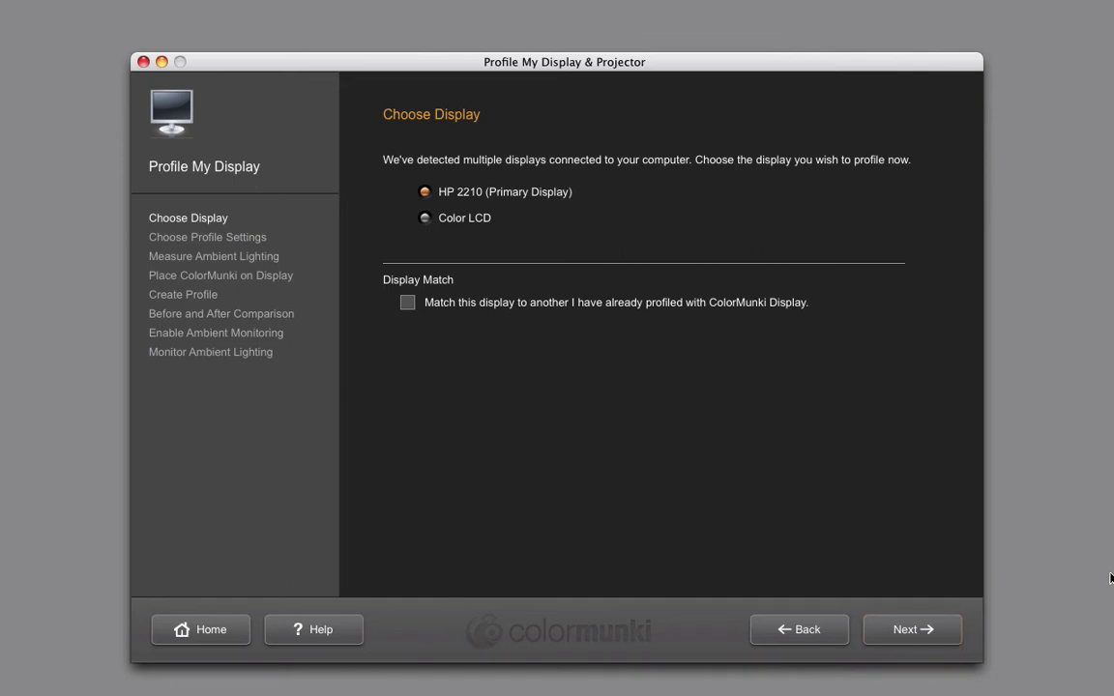
pyautogui.click(425, 220)
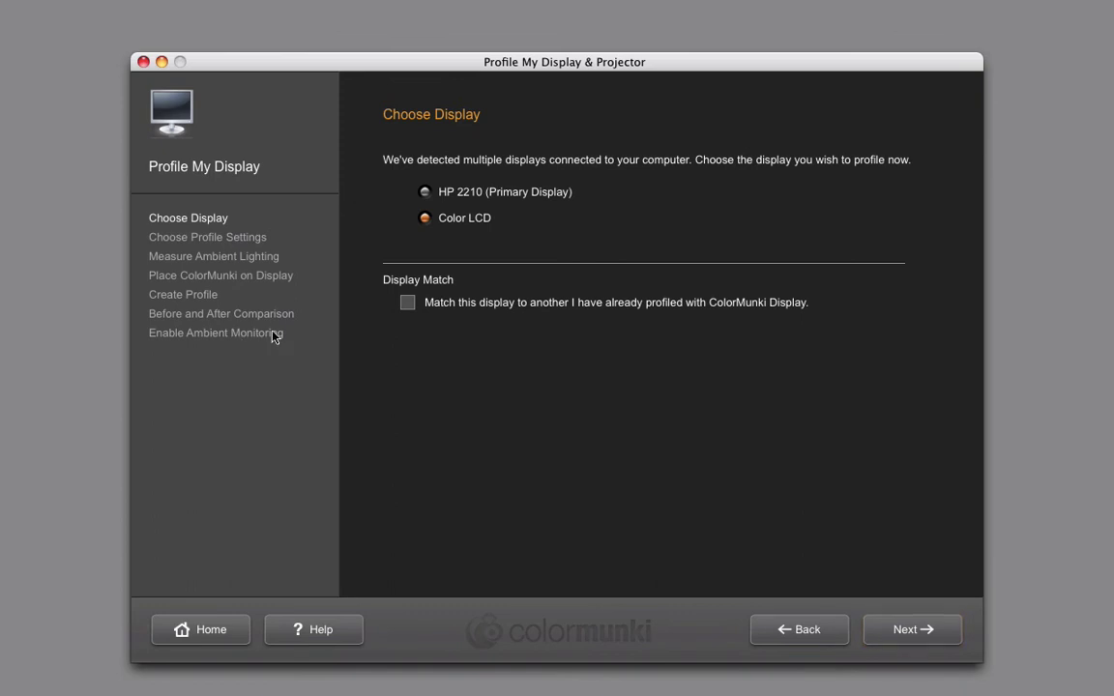
pyautogui.click(406, 304)
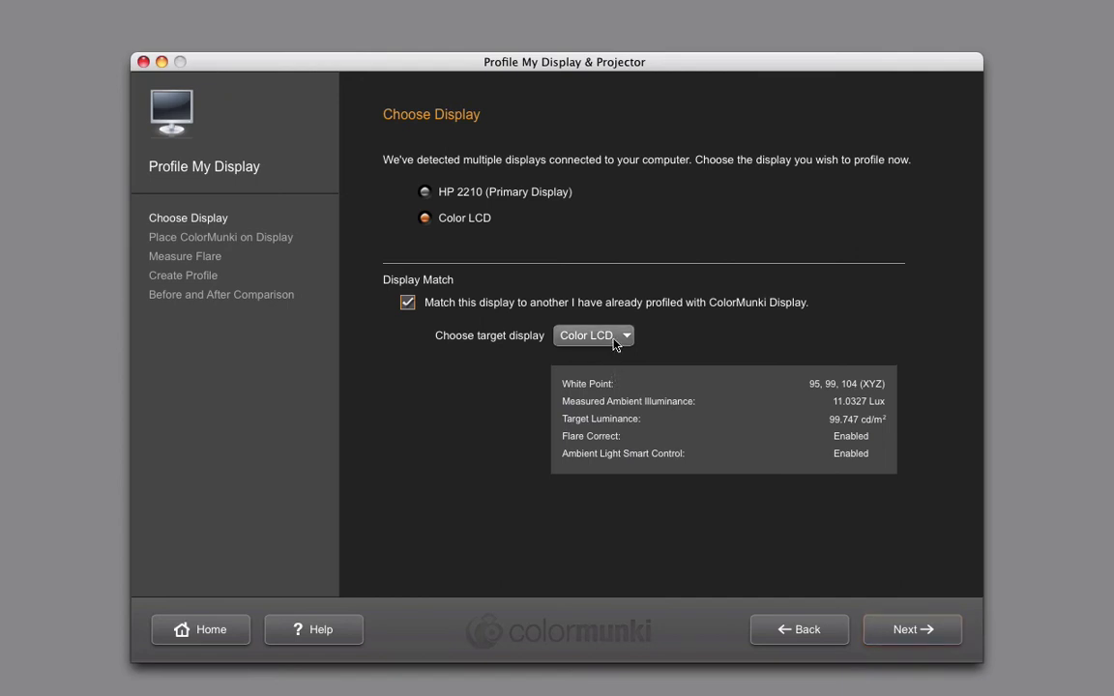
pyautogui.click(407, 304)
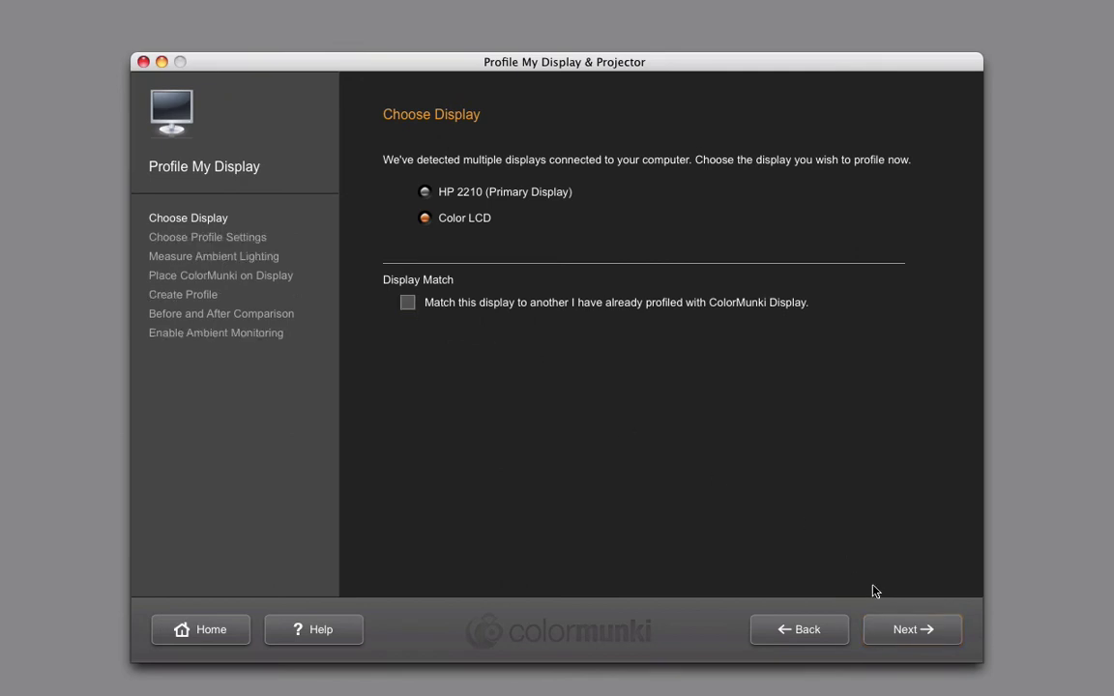
pyautogui.click(938, 633)
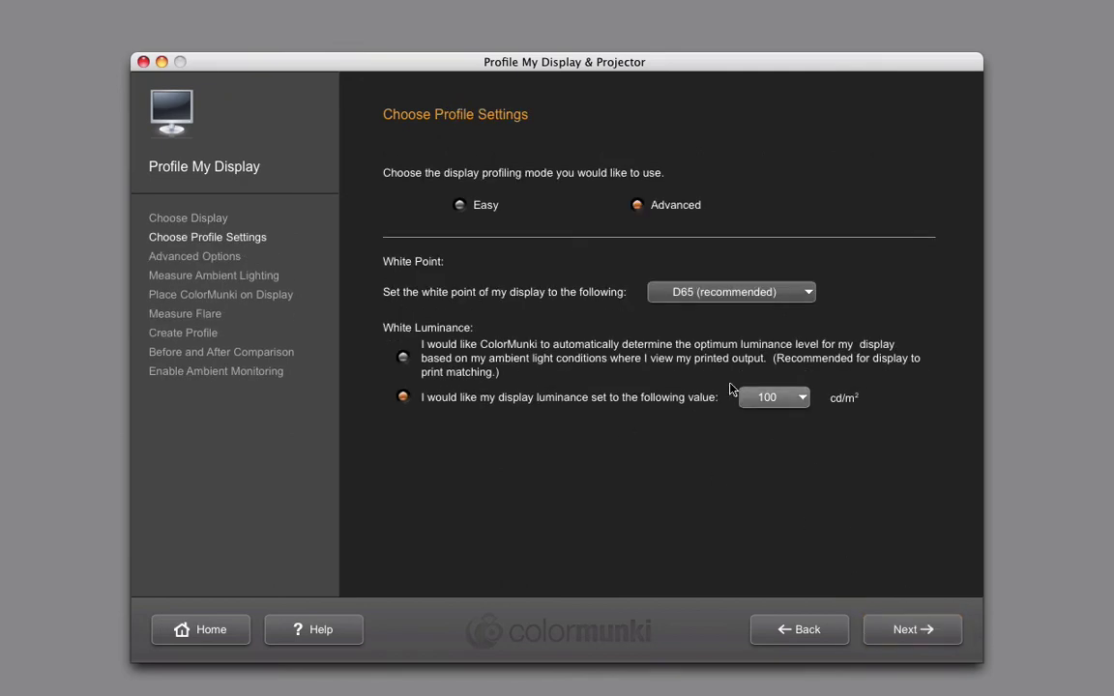
pyautogui.click(460, 207)
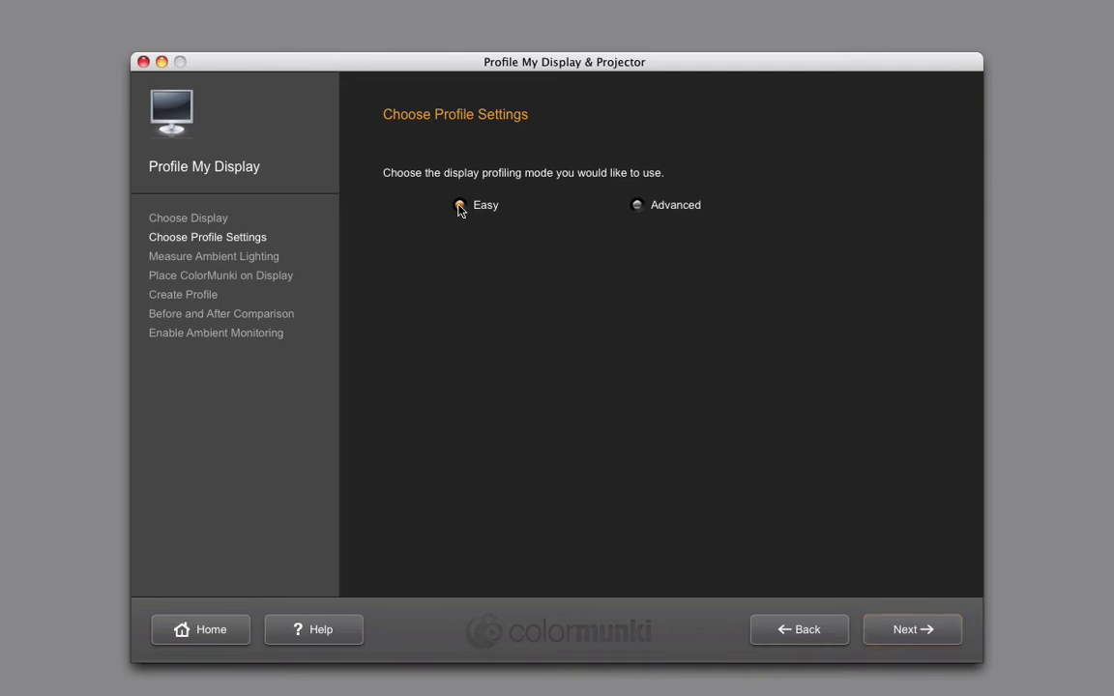
pyautogui.click(638, 206)
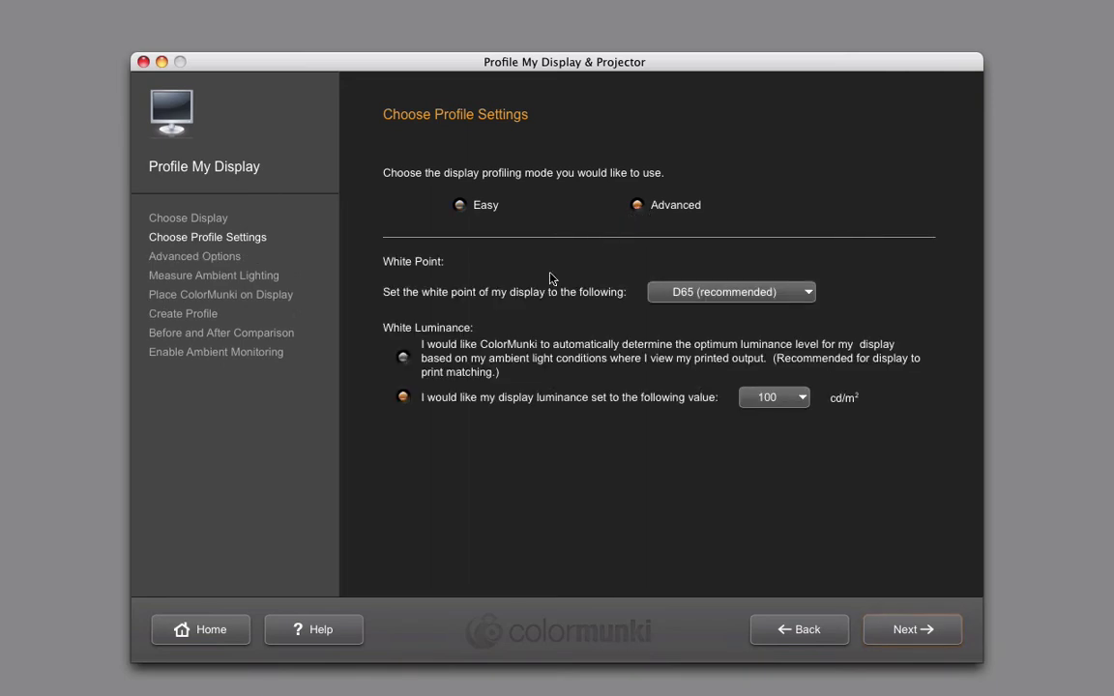
pyautogui.click(810, 293)
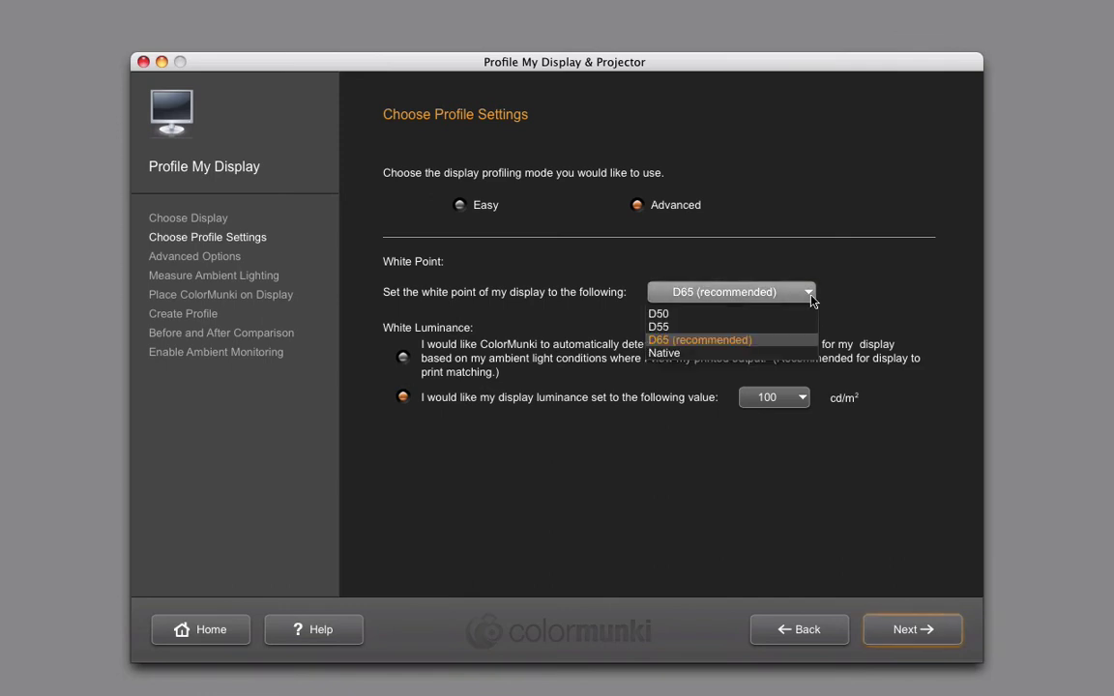
pyautogui.click(769, 346)
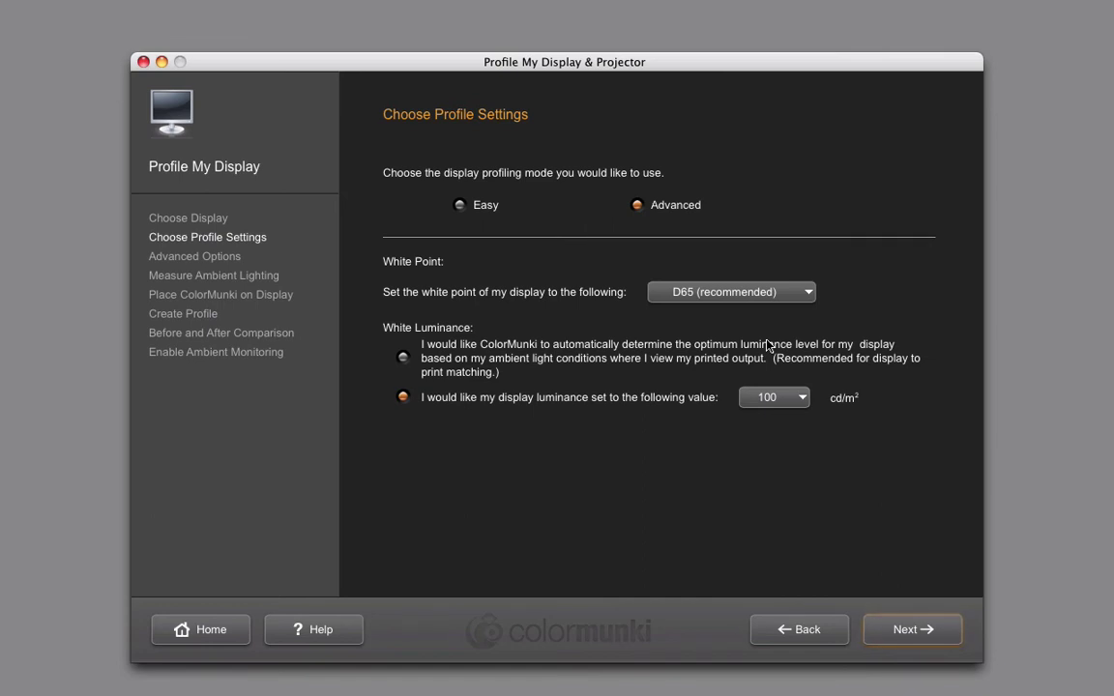
pyautogui.click(403, 360)
pyautogui.click(403, 400)
# - Set White Luminance to 100 cd/m² after briefly trying 120 cd/m²
pyautogui.click(800, 396)
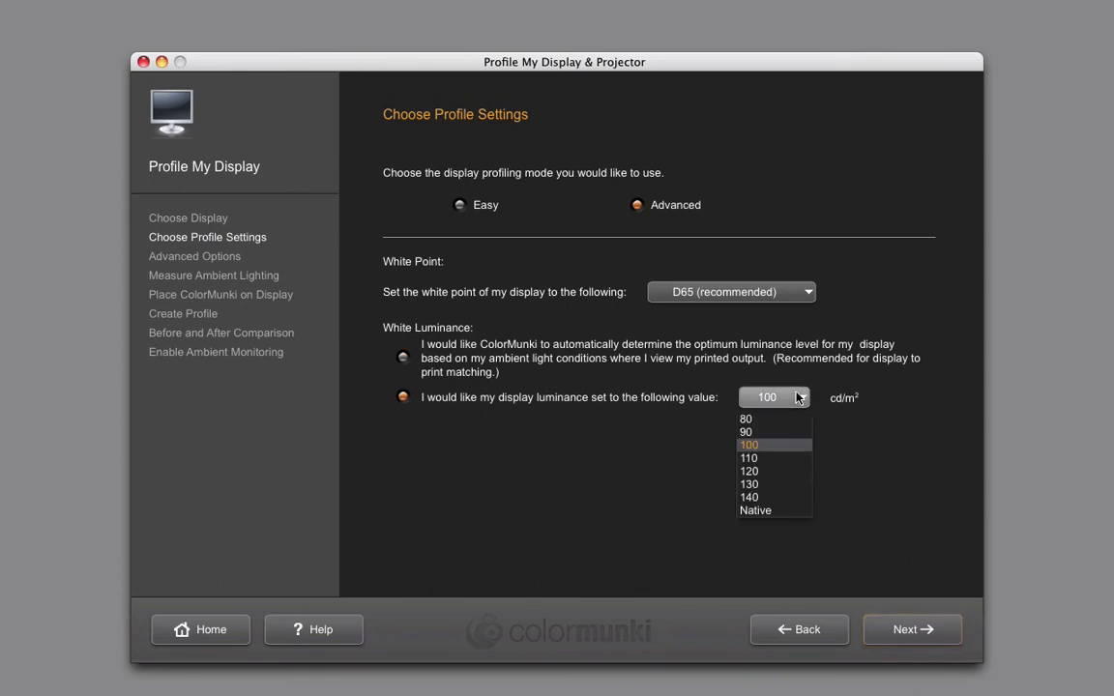
pyautogui.click(761, 472)
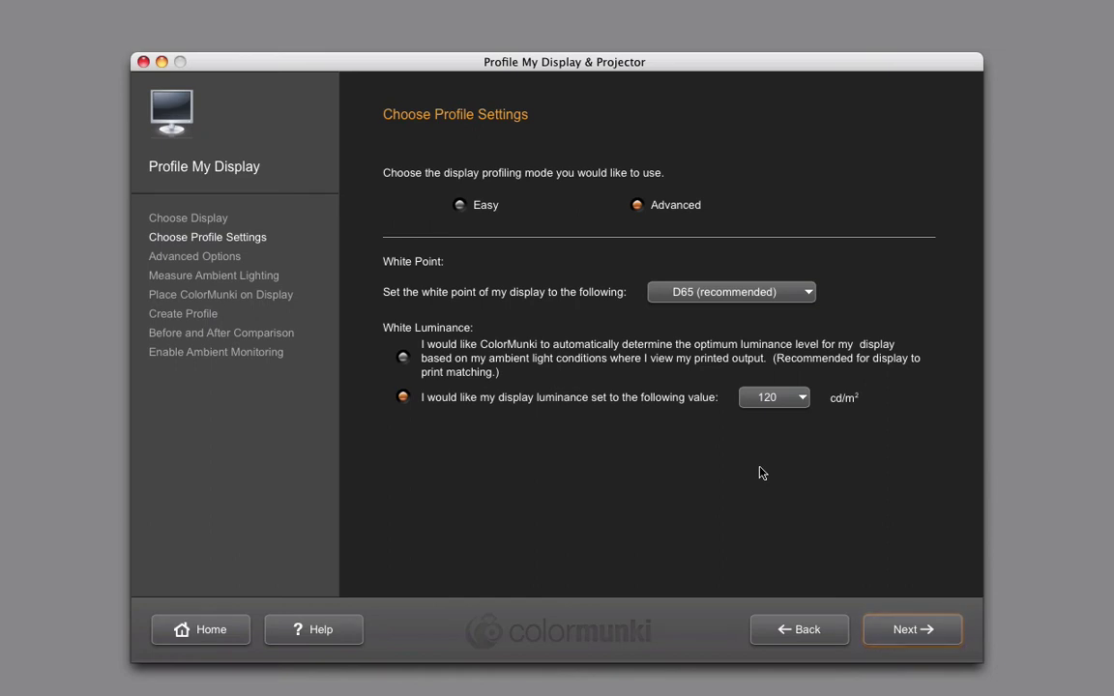
pyautogui.click(773, 398)
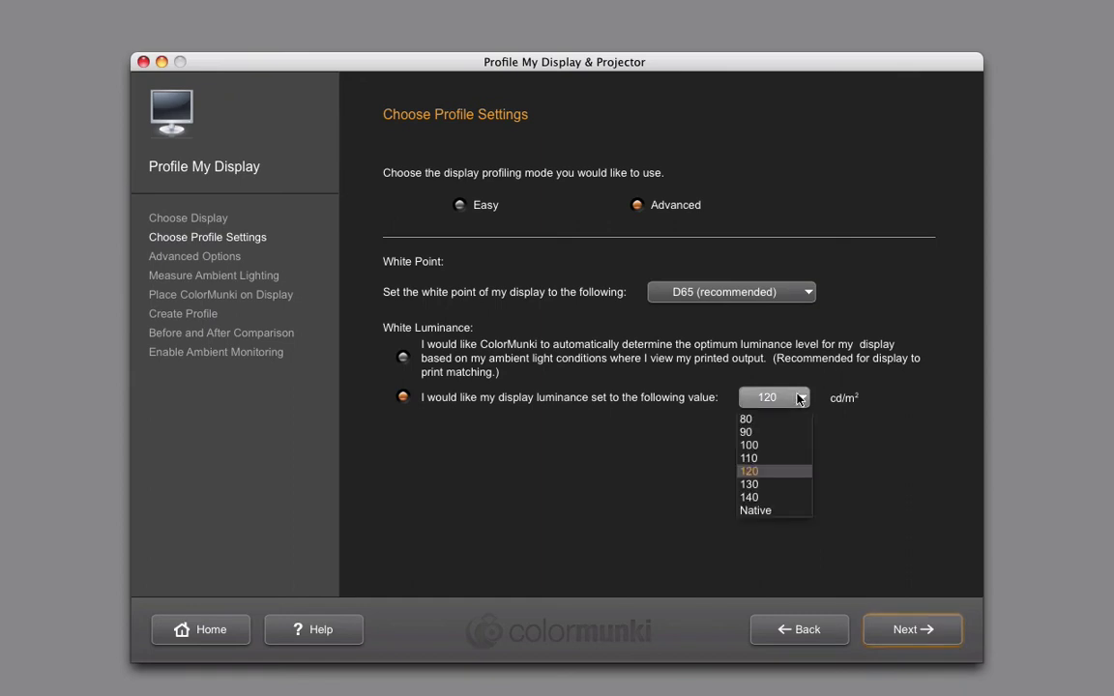
pyautogui.click(772, 448)
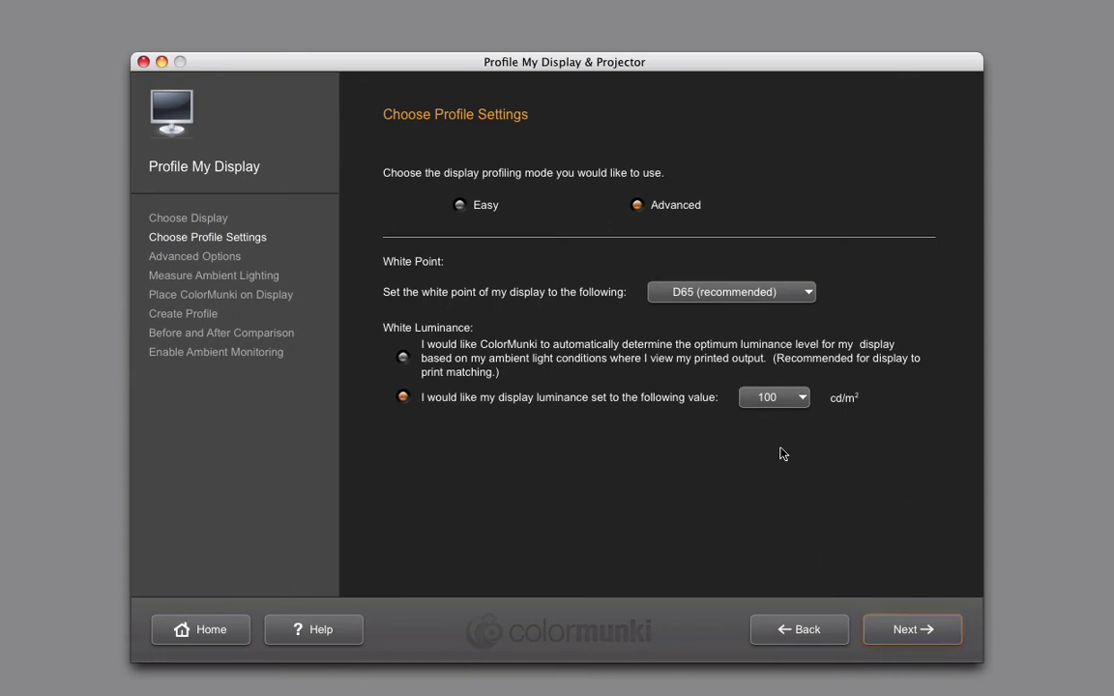
pyautogui.click(791, 398)
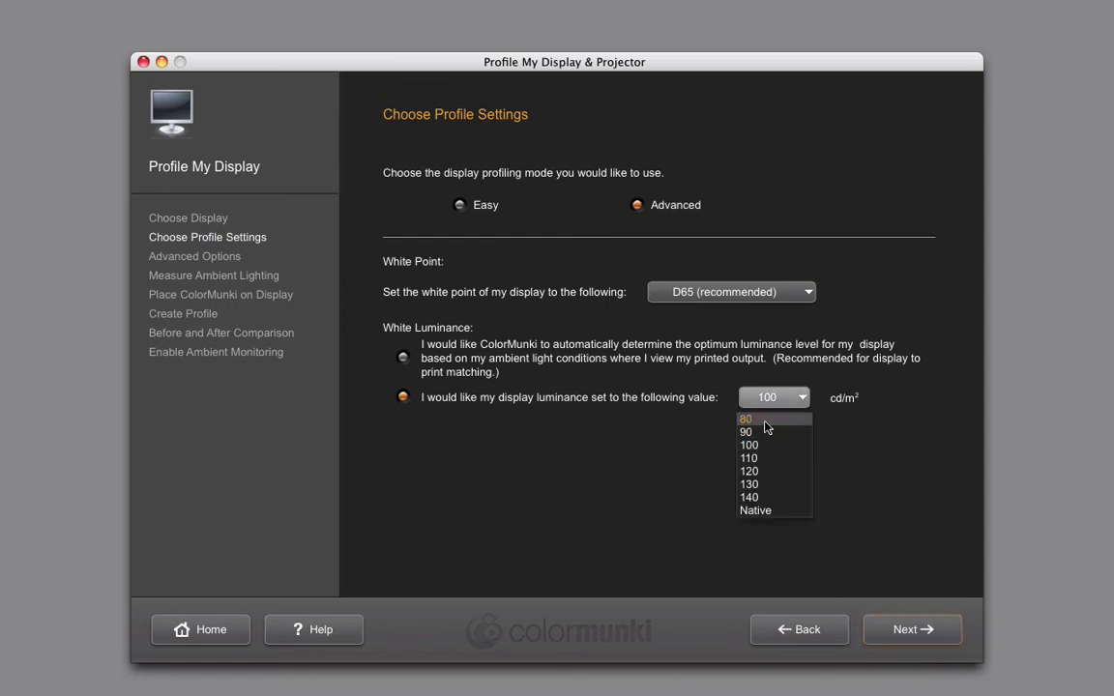
pyautogui.click(761, 447)
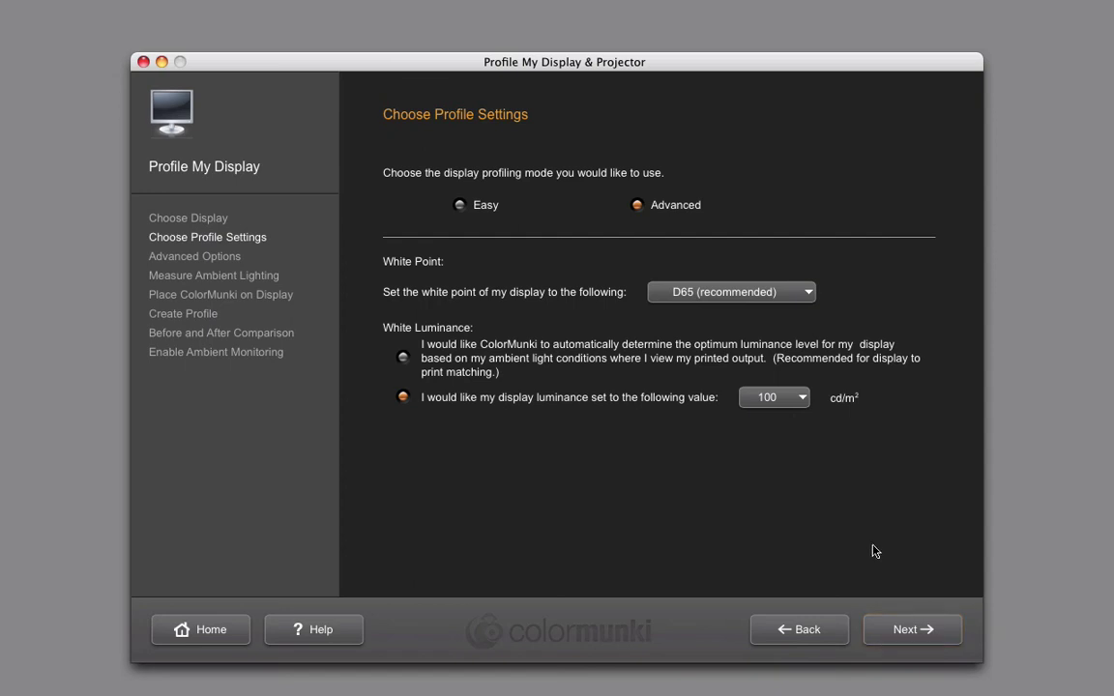
# - Advance to the Advanced Options step
pyautogui.click(899, 630)
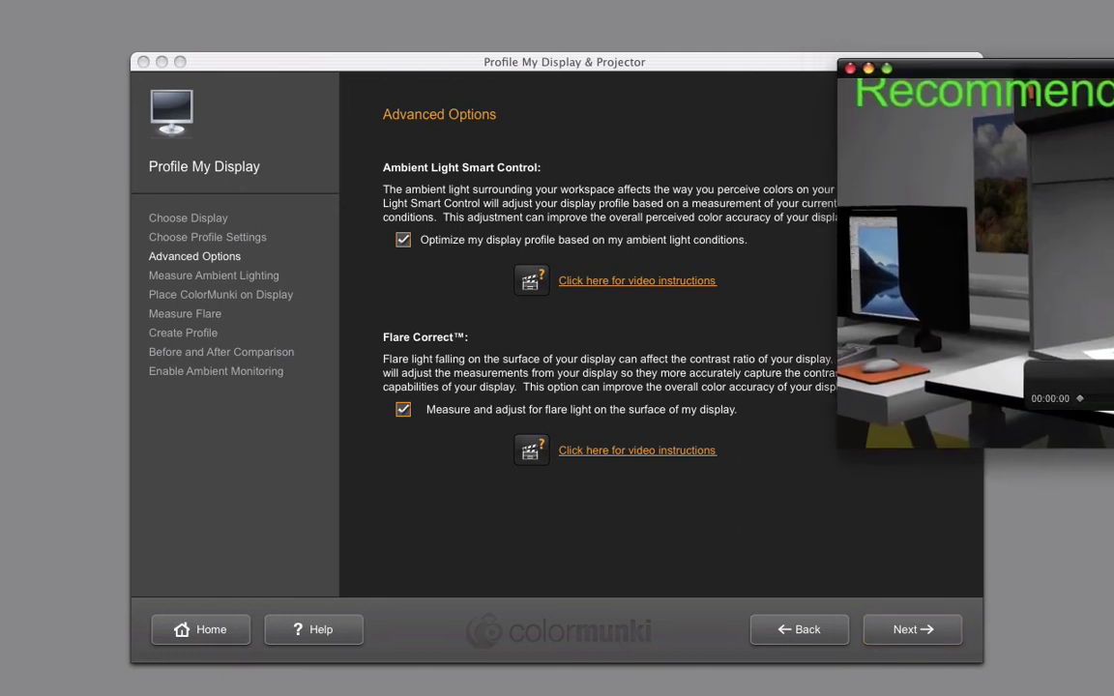
# - Bring the 2B.mov ambient-lighting video into view and play it
pyautogui.moveTo(1113, 69); pyautogui.dragTo(410, 24)
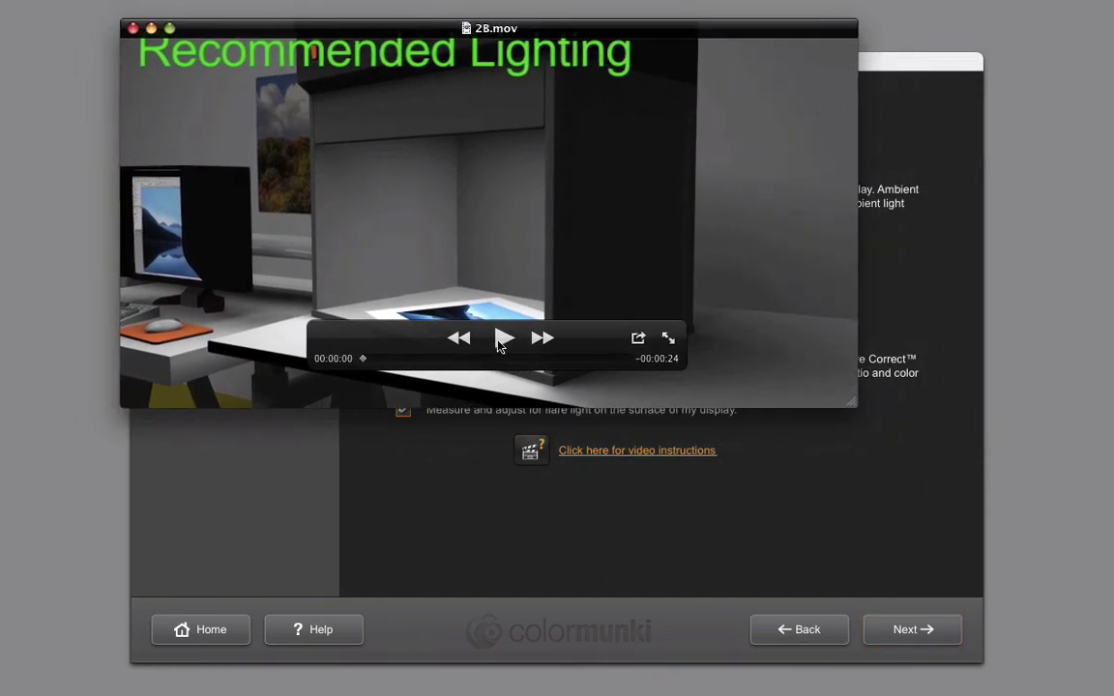
pyautogui.click(501, 341)
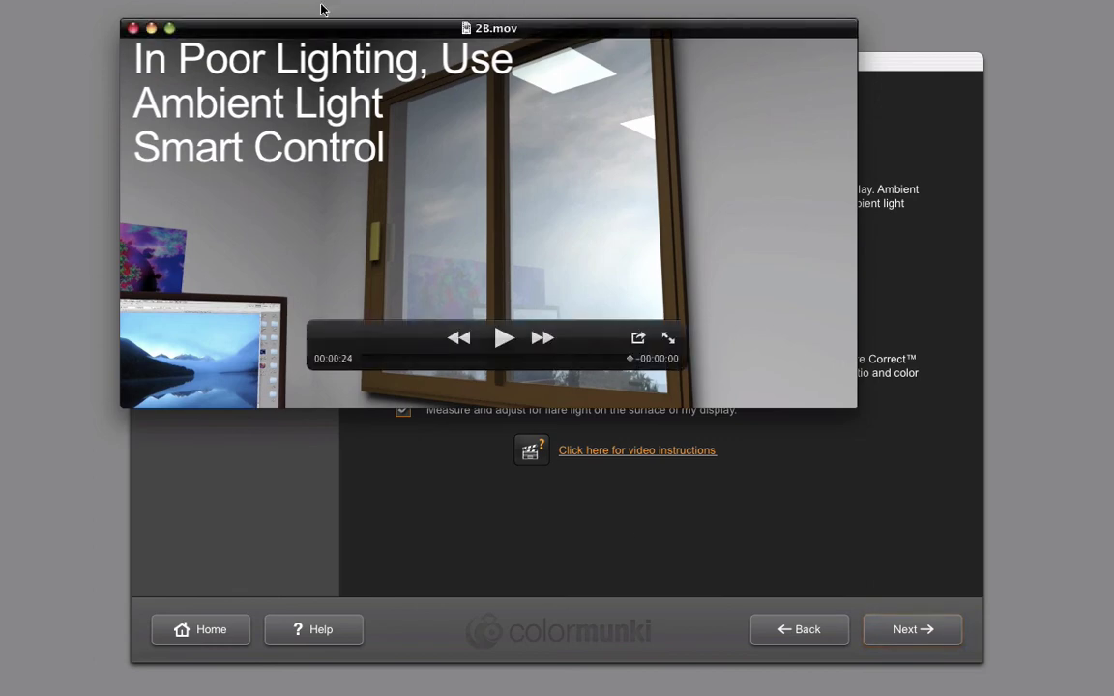
# - Close the 2B.mov ambient-lighting video
pyautogui.click(134, 28)
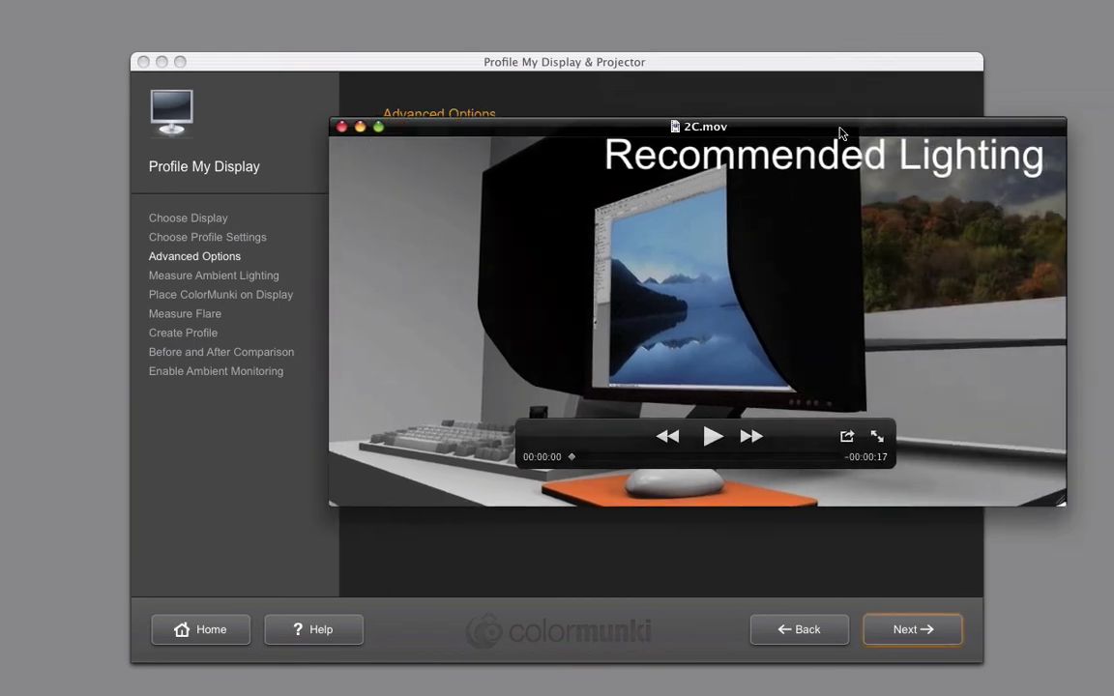
# - Bring the 2C.mov flare-correction video into view and play it
pyautogui.moveTo(840, 134); pyautogui.dragTo(695, 55)
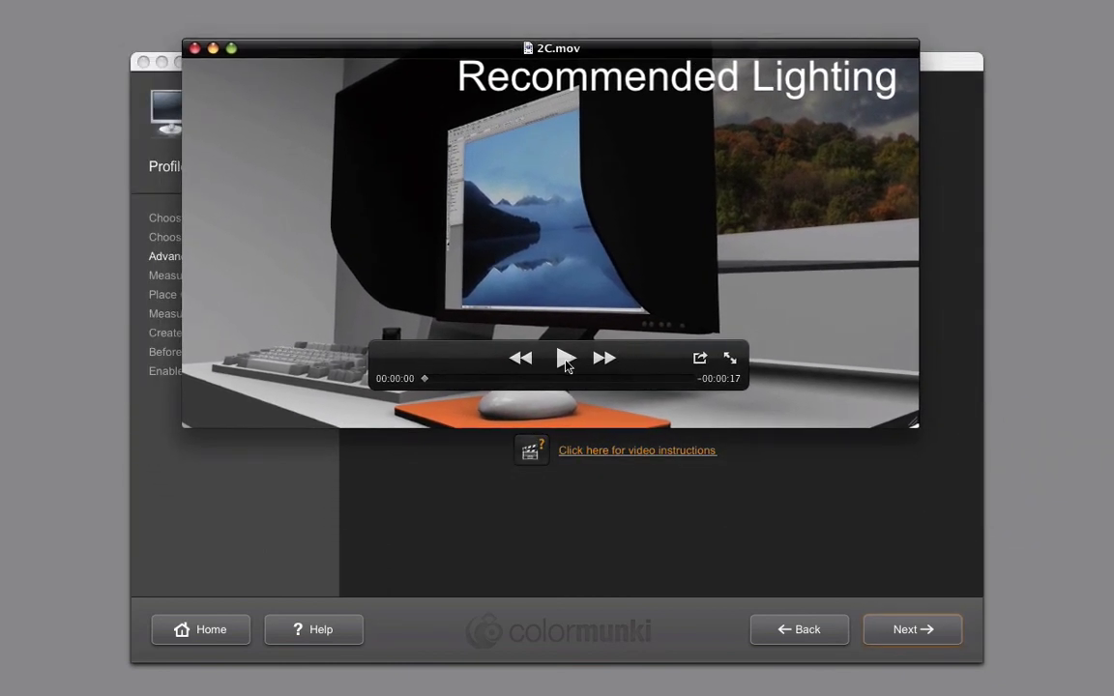
pyautogui.click(564, 359)
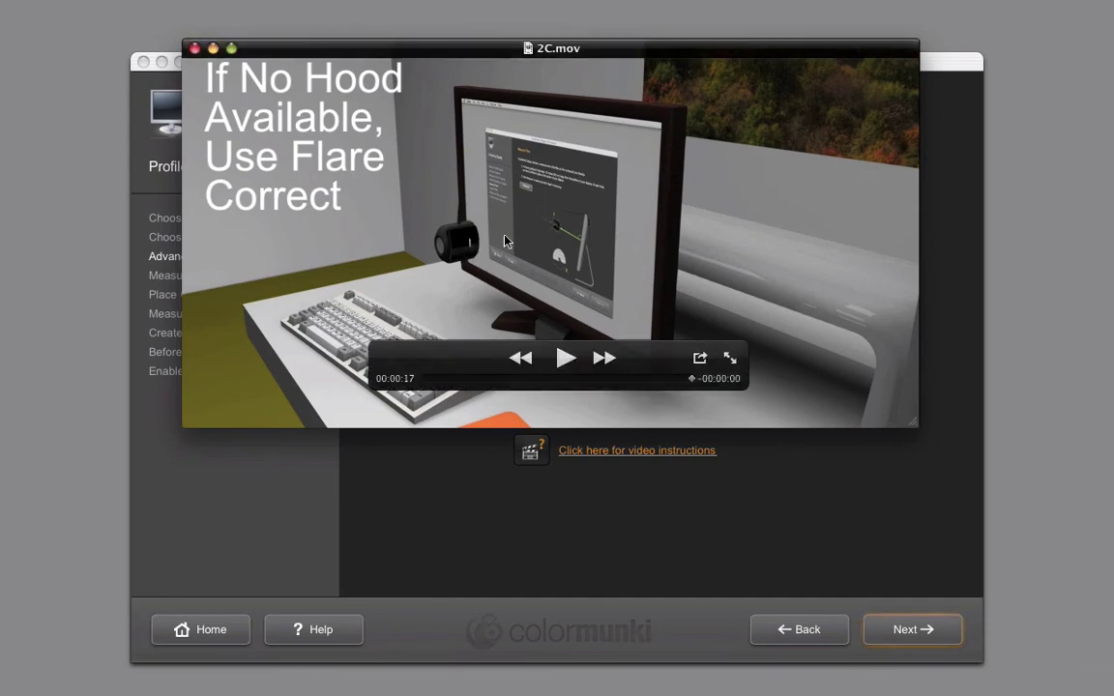
# - Close 2C.mov, advance, and measure the room's ambient light at 124 lux
pyautogui.click(194, 48)
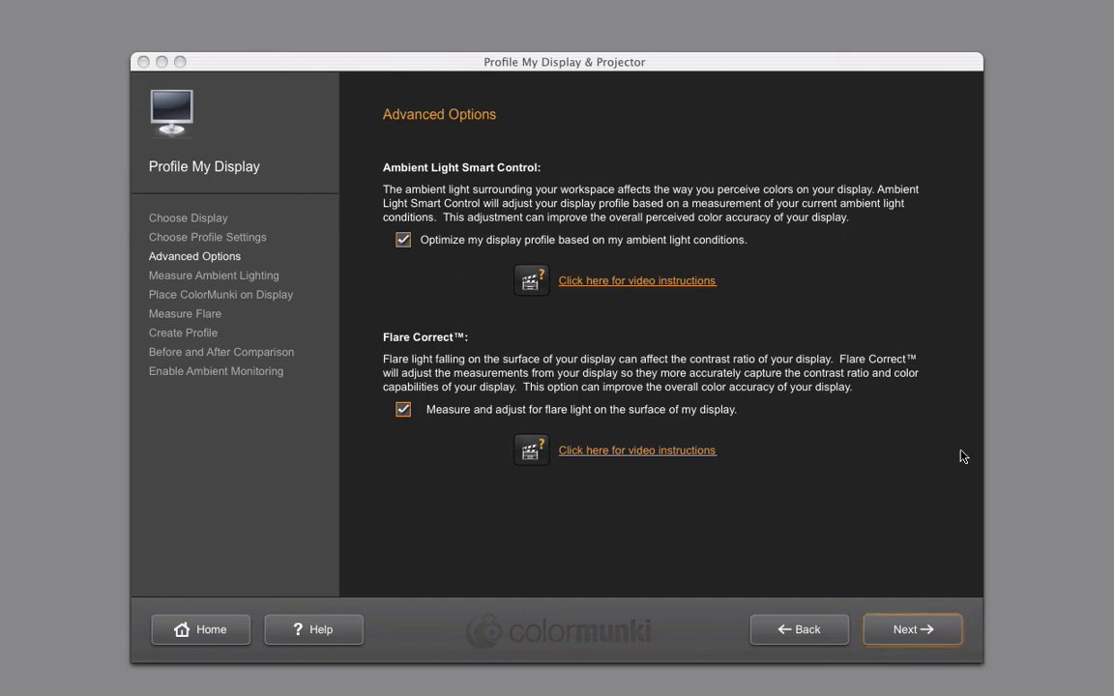
pyautogui.click(914, 630)
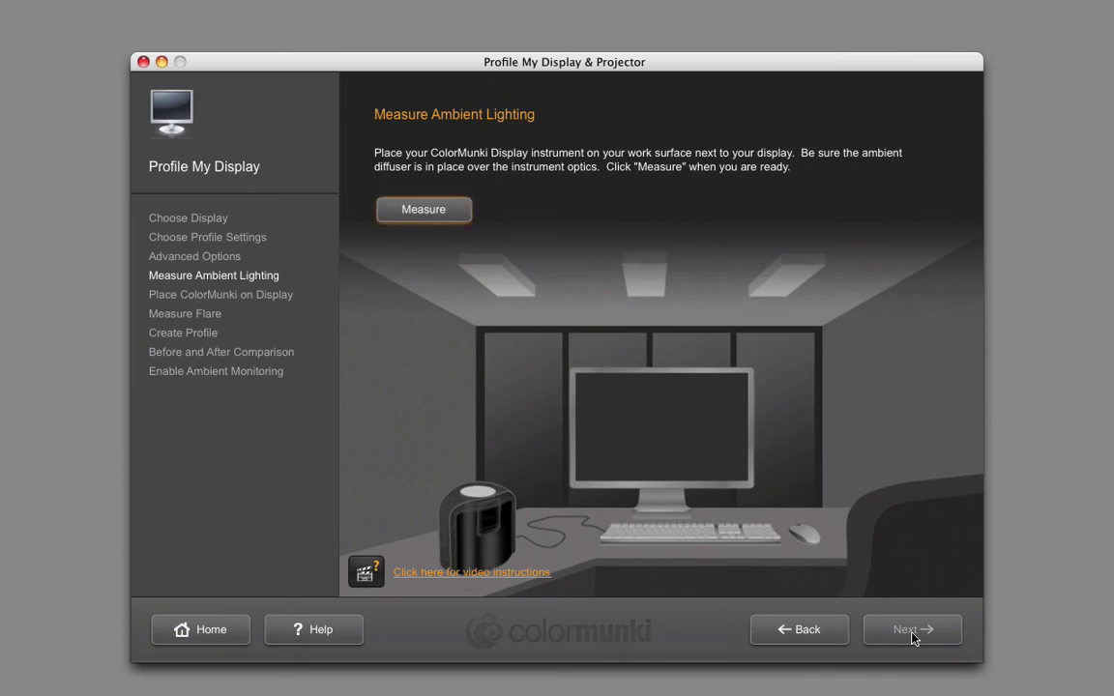
pyautogui.click(428, 221)
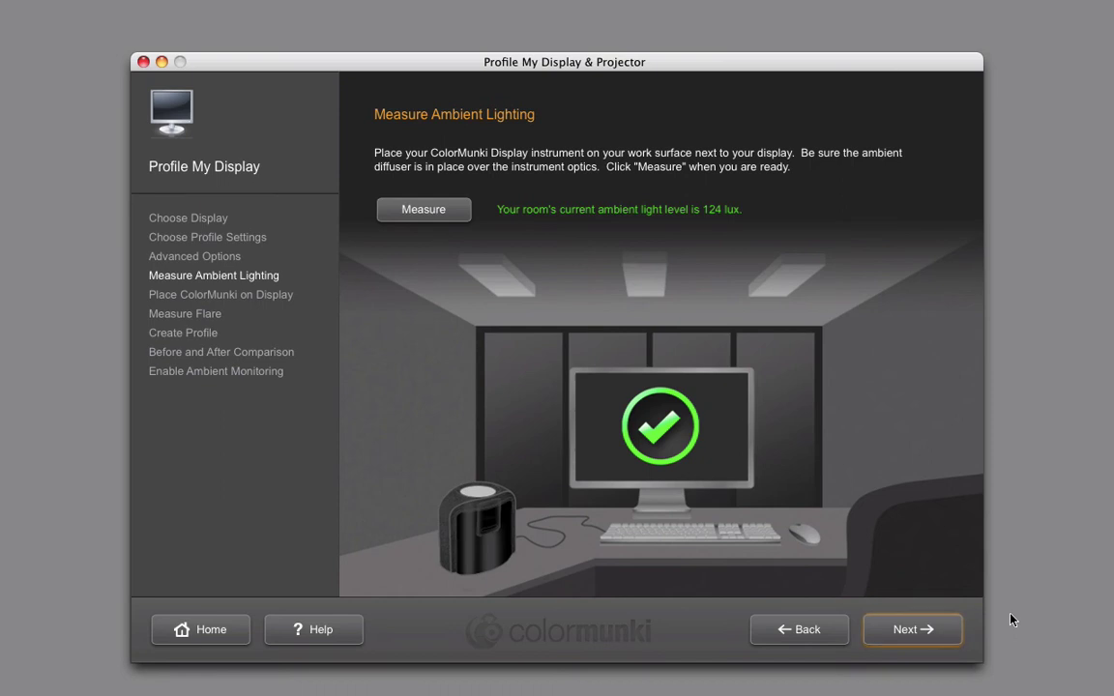
# - Advance to Place ColorMunki on Display and bring up its placement video instructions
pyautogui.click(921, 633)
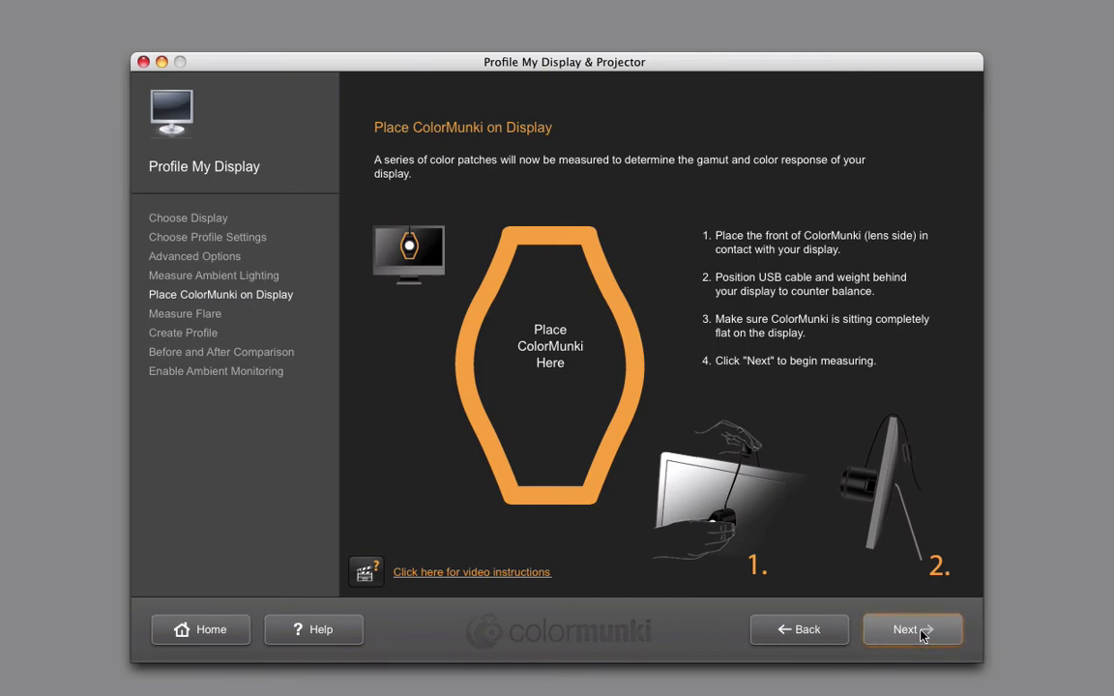
pyautogui.click(478, 574)
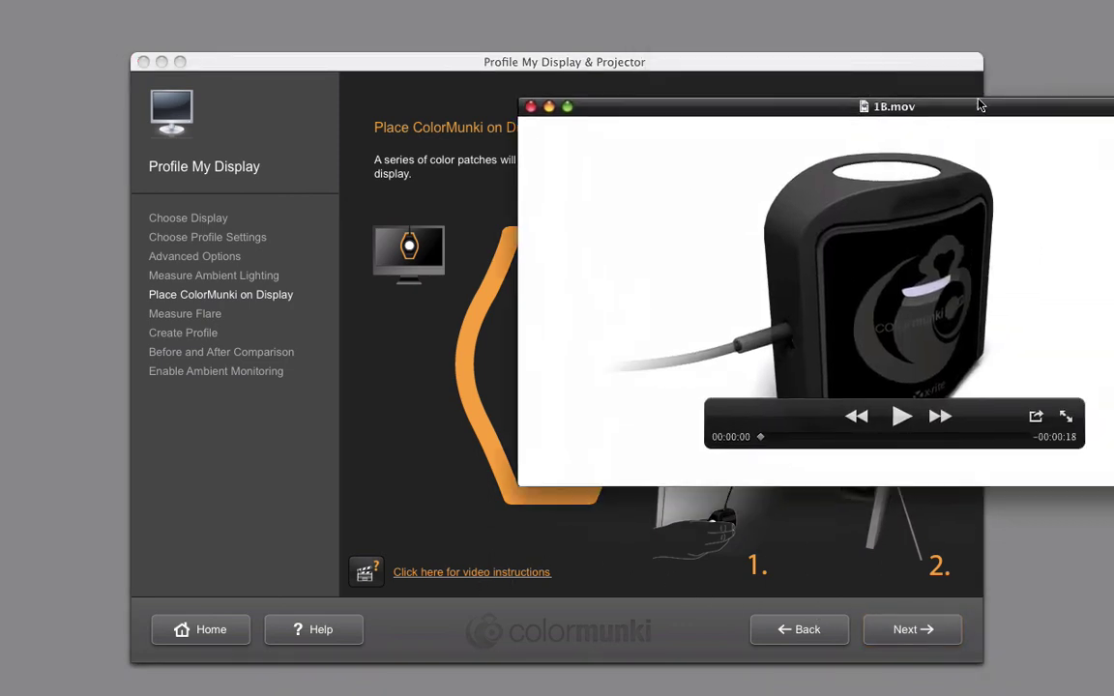
# - Play the 1B.mov placement video in full view, then close it
pyautogui.moveTo(979, 104); pyautogui.dragTo(452, 64)
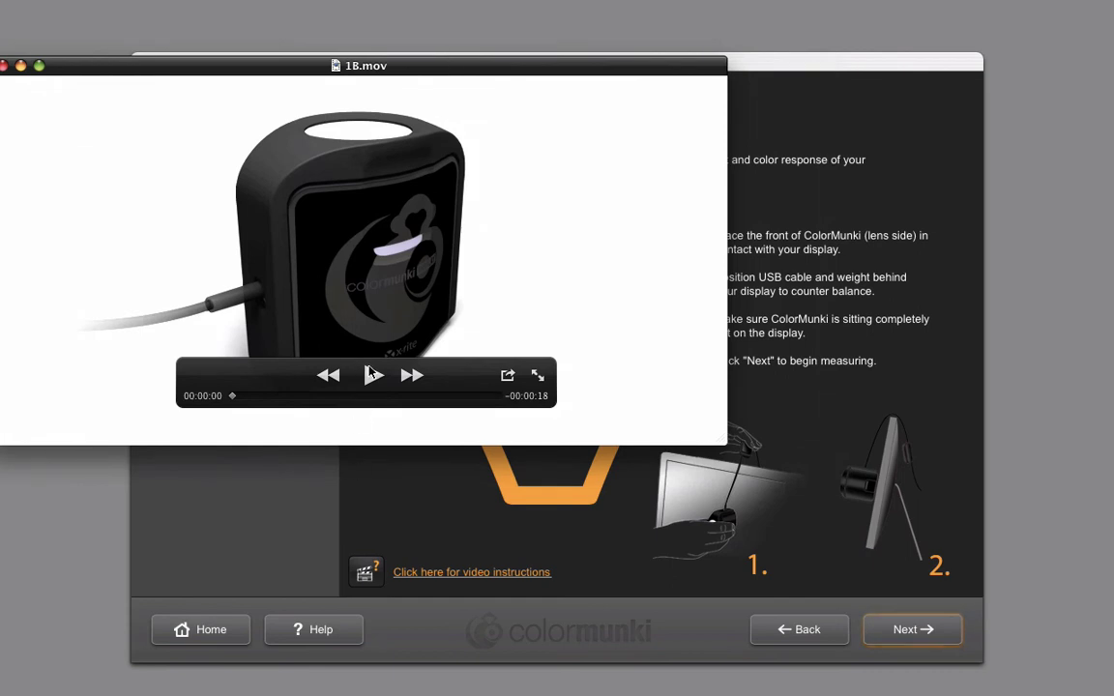
pyautogui.click(373, 377)
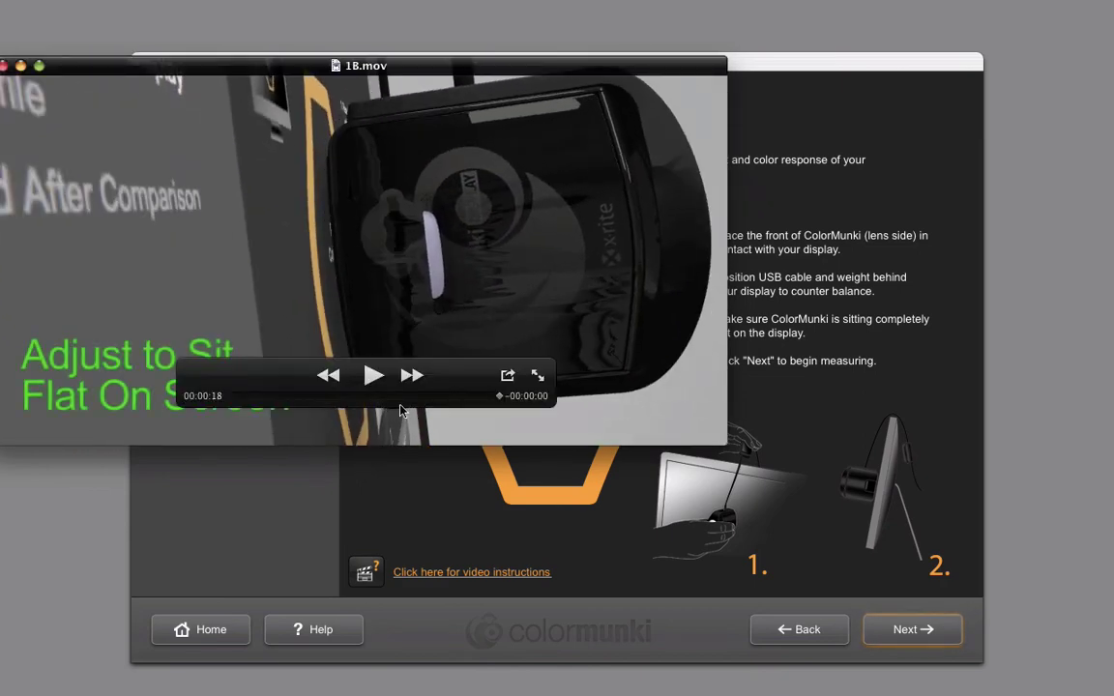
pyautogui.click(5, 65)
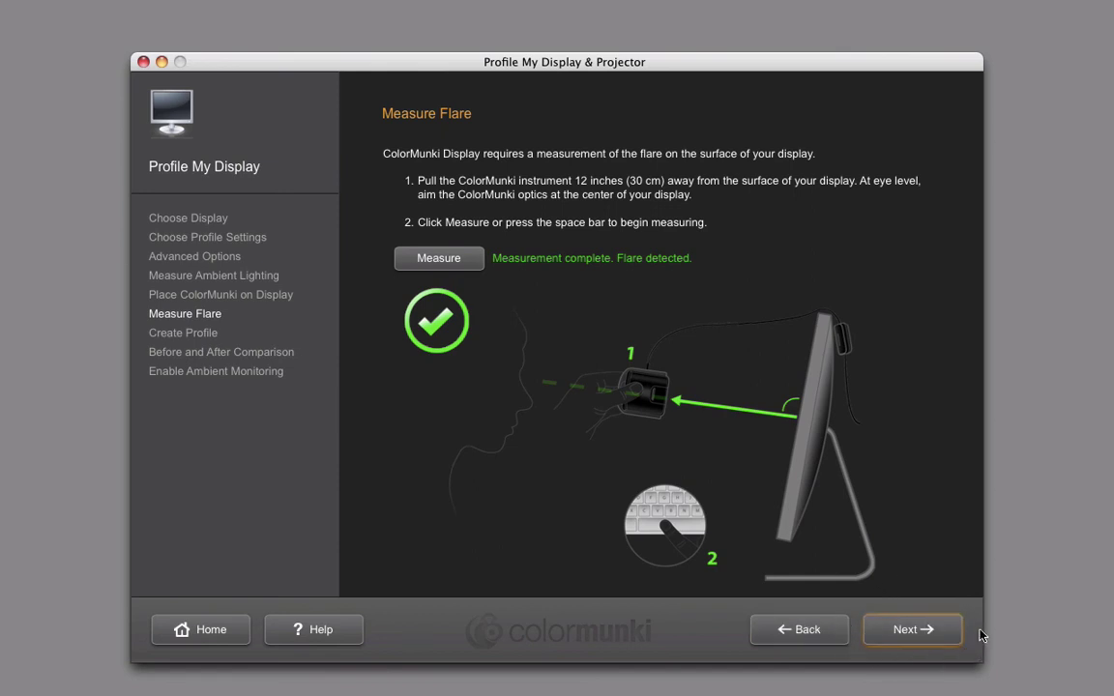
# - Save the profile as Color LCD_D65_062713.icc with a 4-week re-profile reminder
pyautogui.click(925, 631)
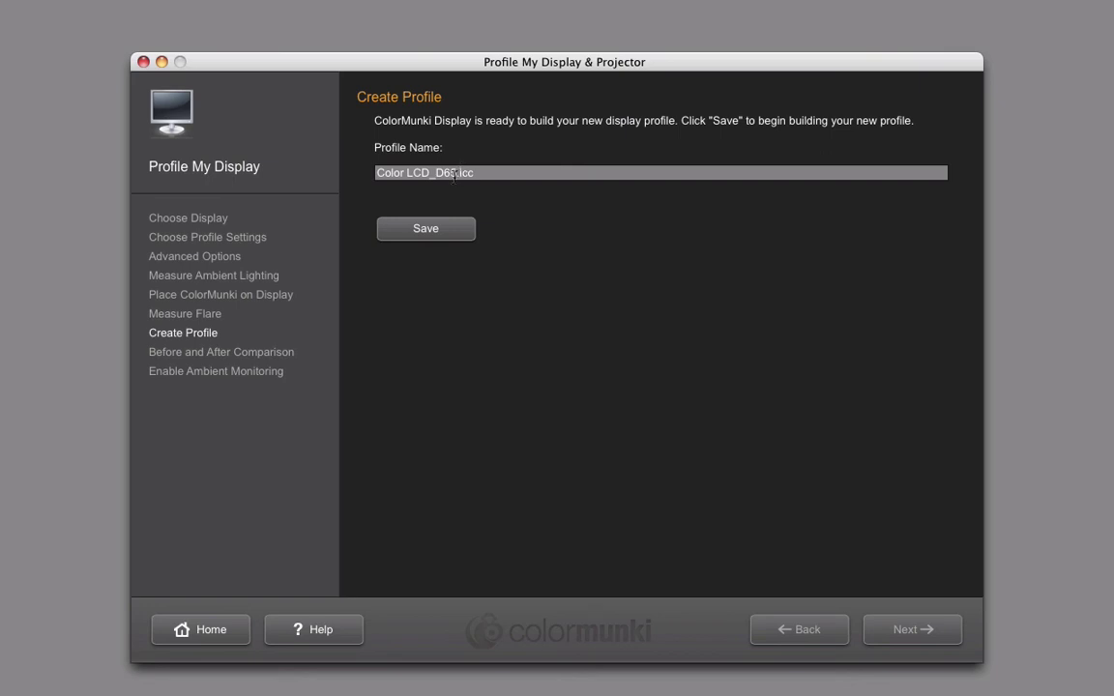
pyautogui.click(454, 175)
pyautogui.write('_062713')
pyautogui.click(434, 237)
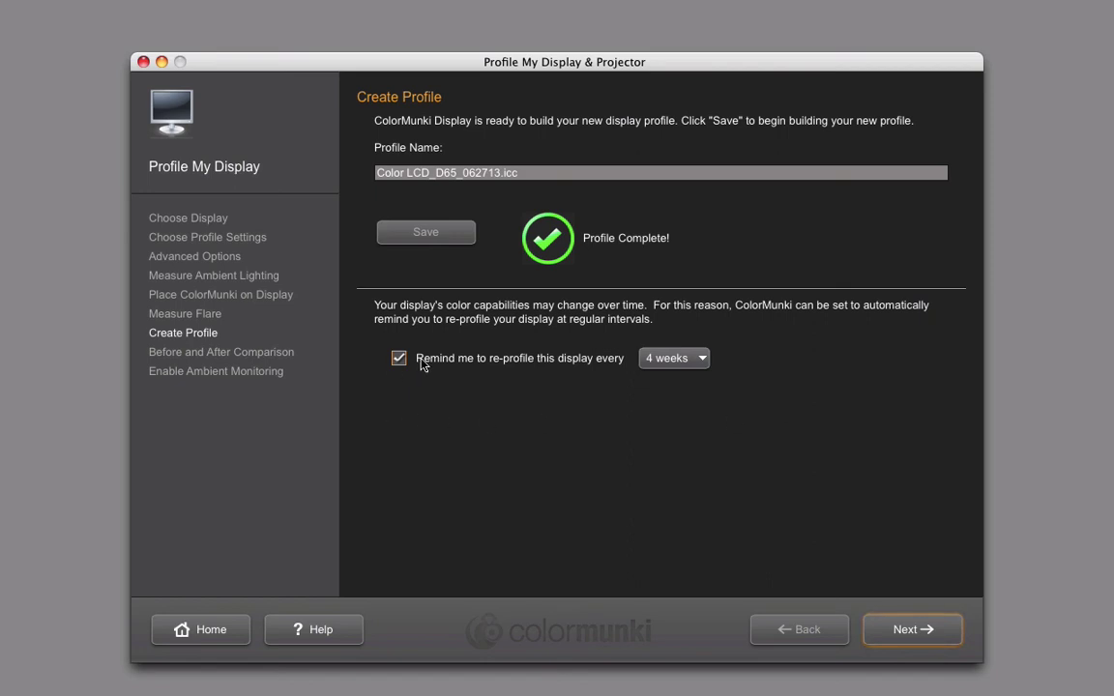
pyautogui.click(677, 357)
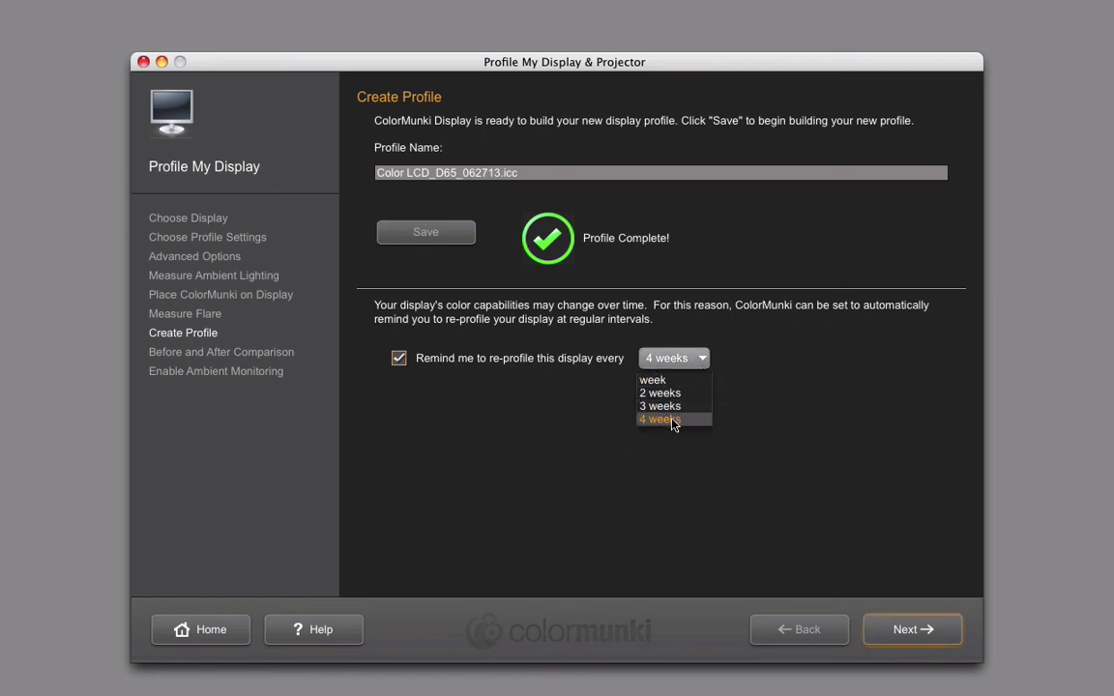
pyautogui.click(671, 419)
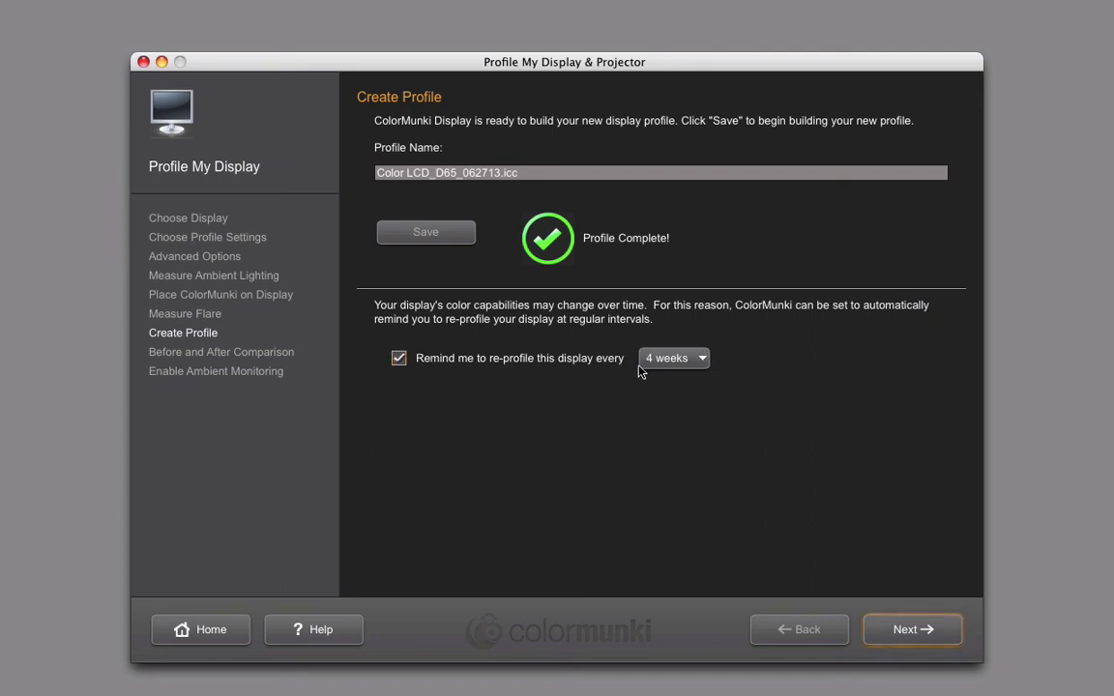
# - Go to the Before and After Comparison step and toggle between the Before and After previews
pyautogui.click(930, 636)
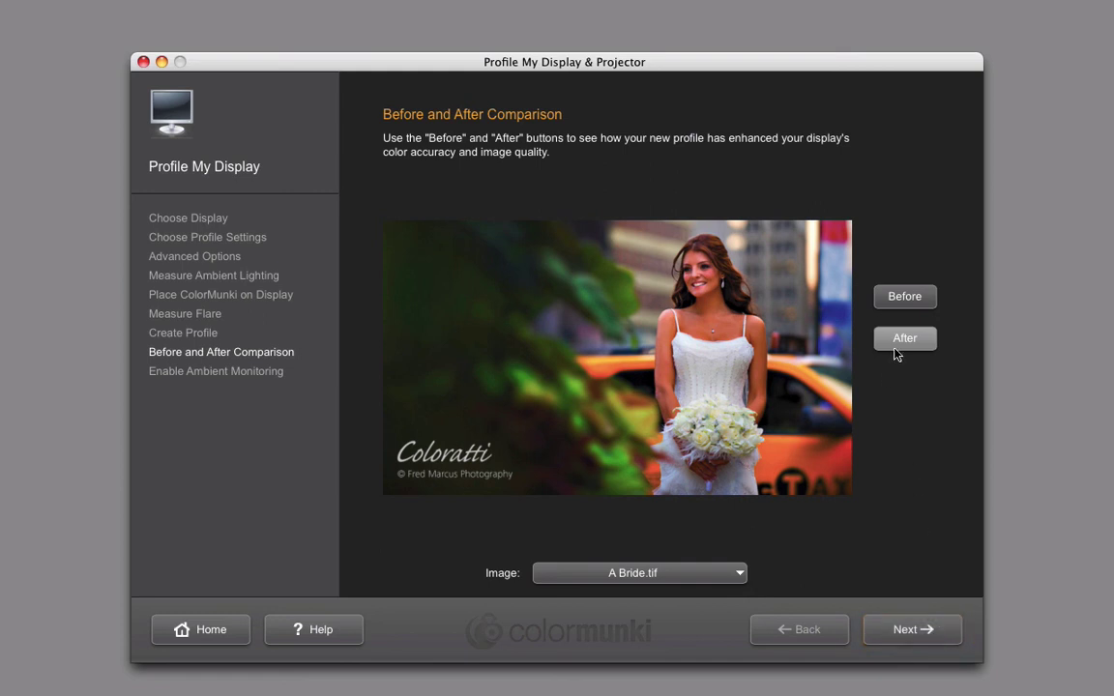
pyautogui.click(907, 298)
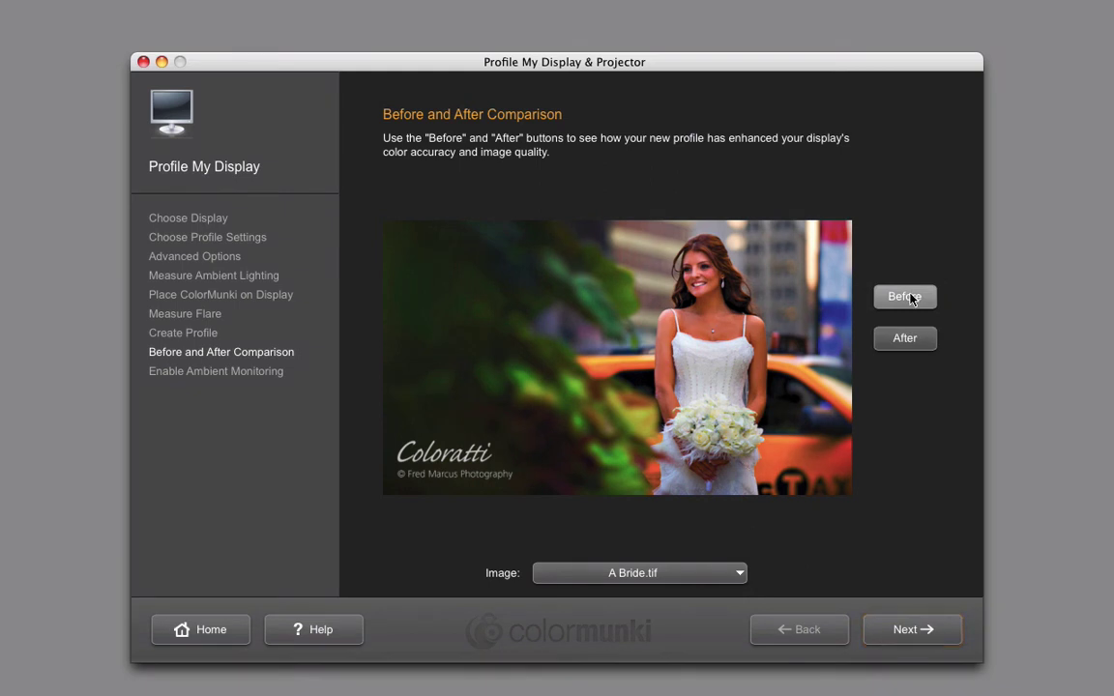
pyautogui.click(904, 339)
# - Switch the preview image from A Bride.tif to B&W Lion Siblings.tif
pyautogui.click(737, 573)
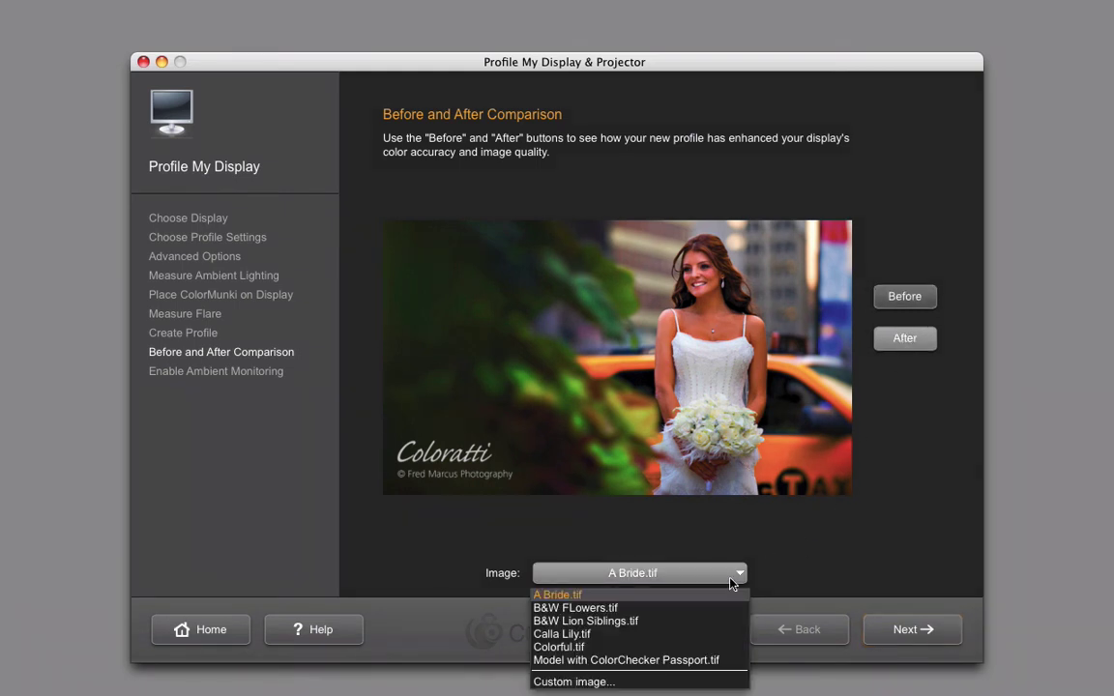
pyautogui.click(708, 621)
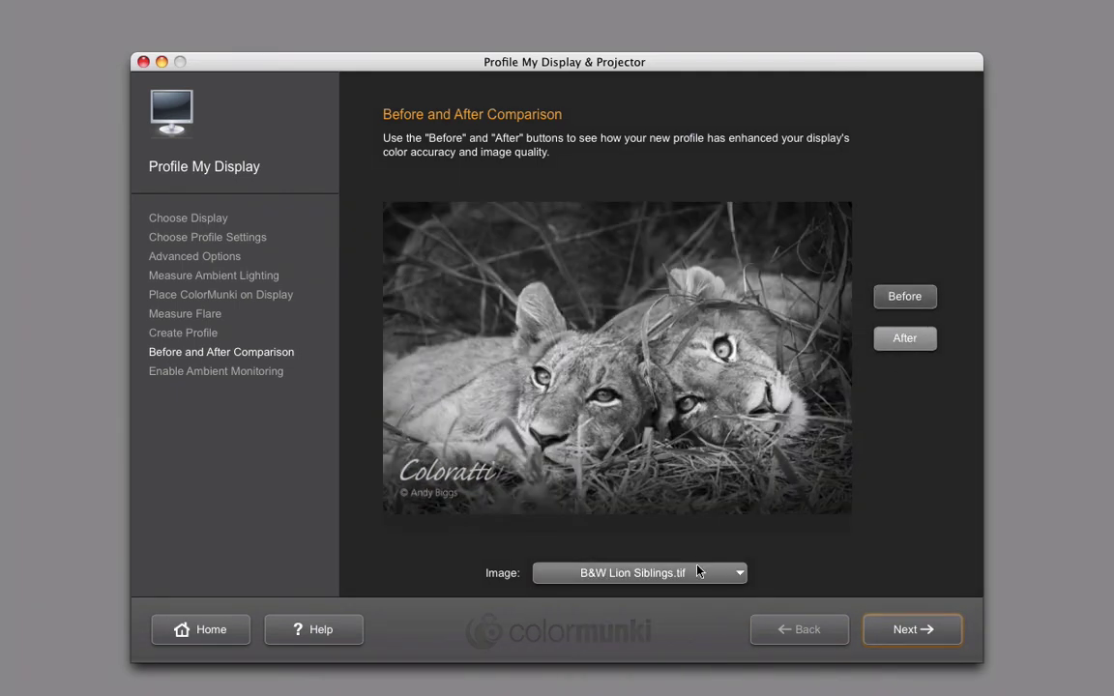
pyautogui.click(739, 571)
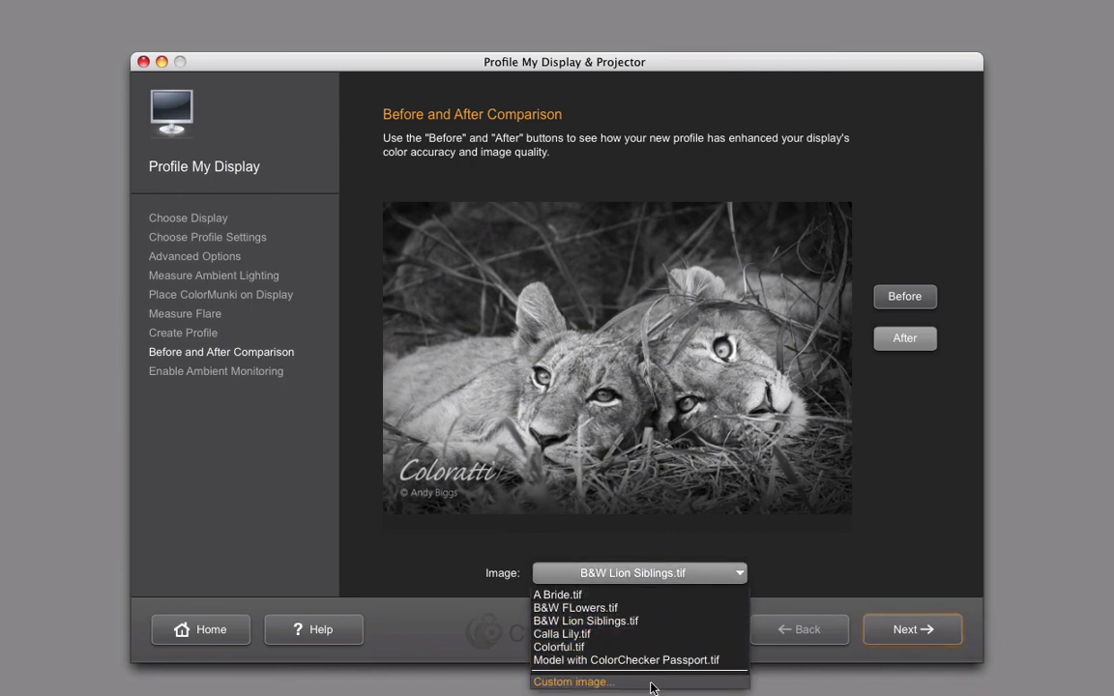
pyautogui.click(941, 628)
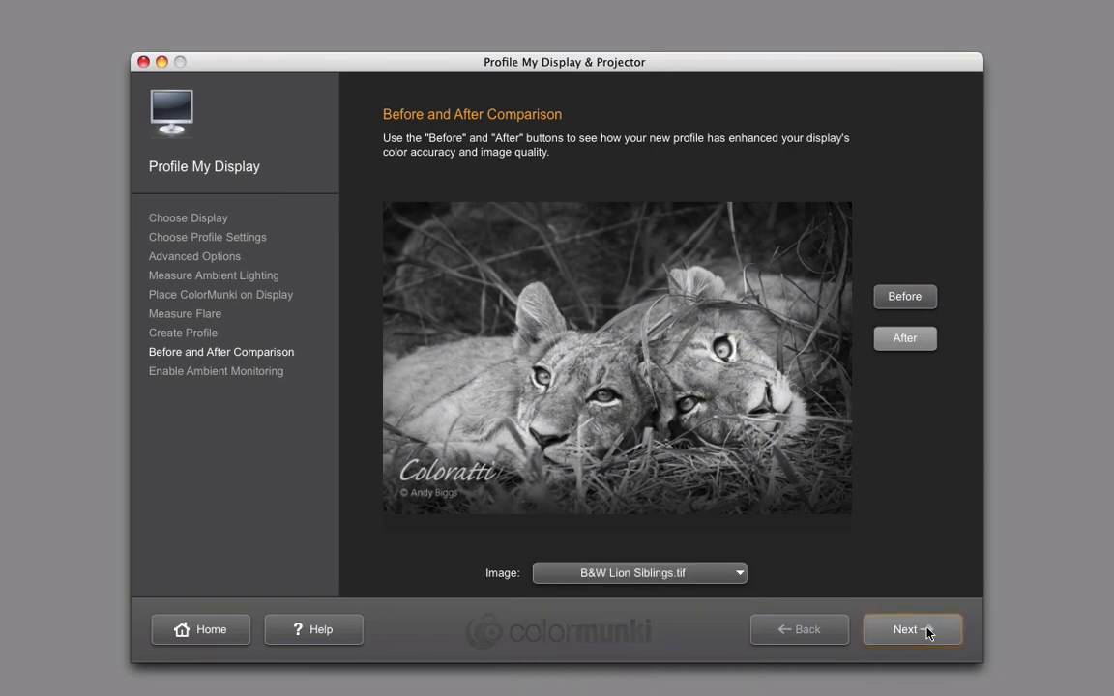
# - Advance to the Enable Ambient Monitoring step, keeping ambient light monitoring unchecked
pyautogui.click(923, 628)
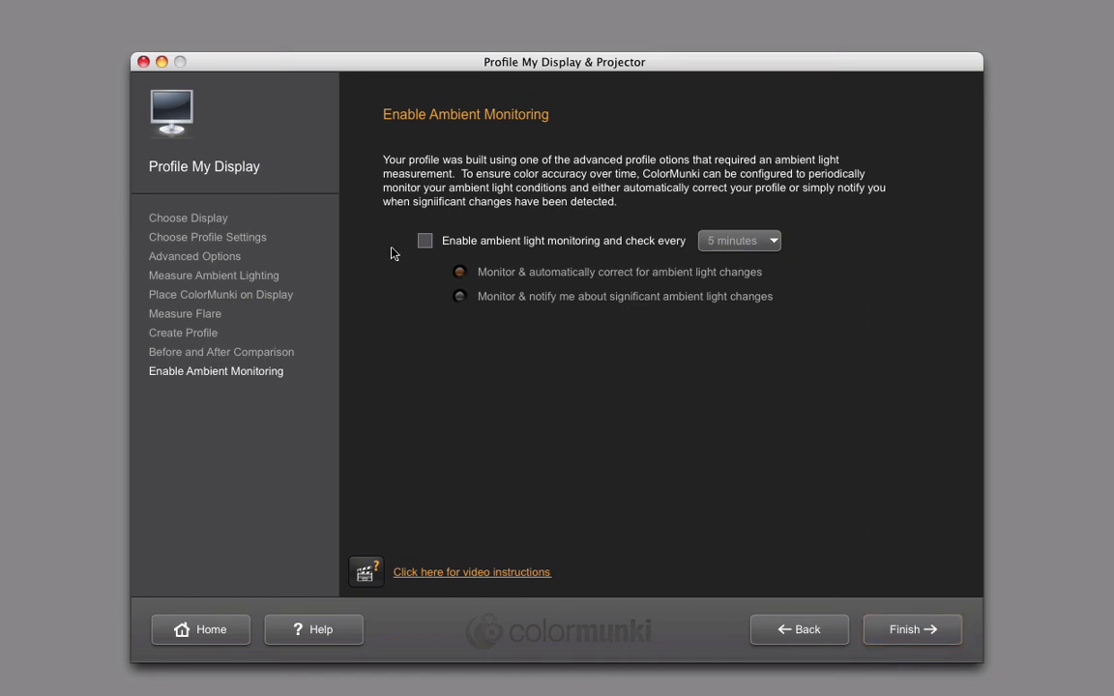
# - Finish the wizard to return to the home screen with Profile My Display and Profile My Projector
pyautogui.click(924, 631)
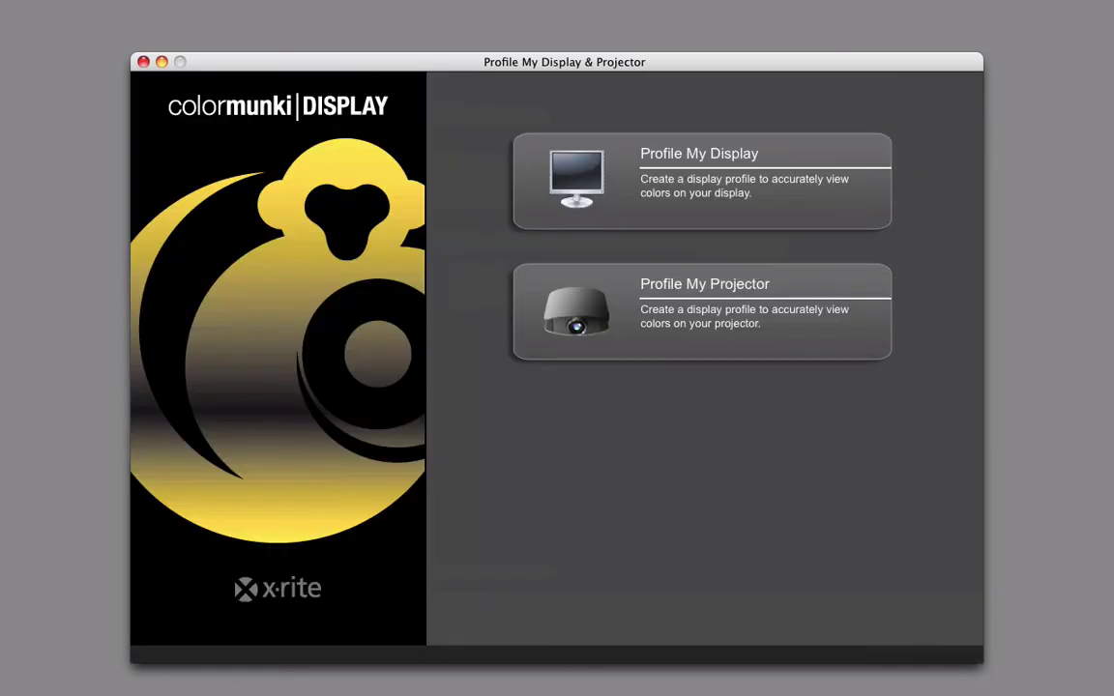